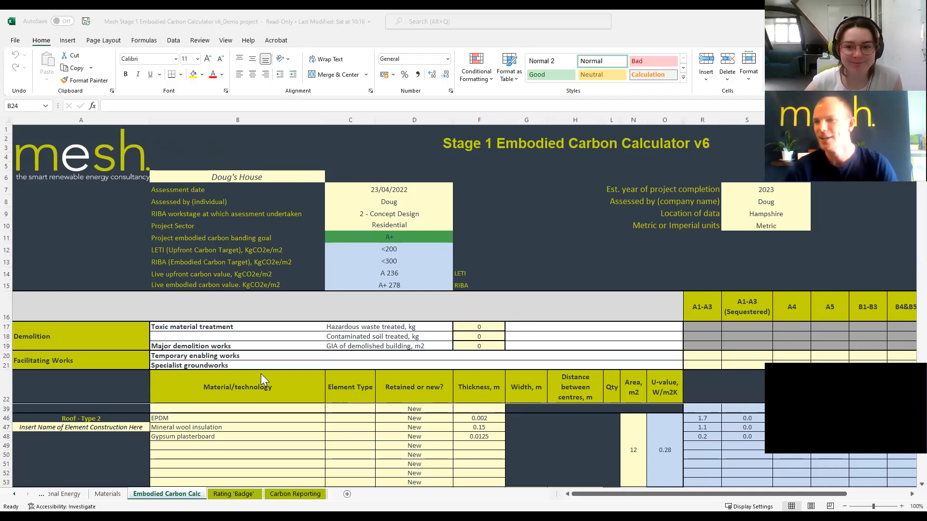
# Switch the project's measurement units to Imperial and back to Metric
pyautogui.scroll(4, 297, 148)
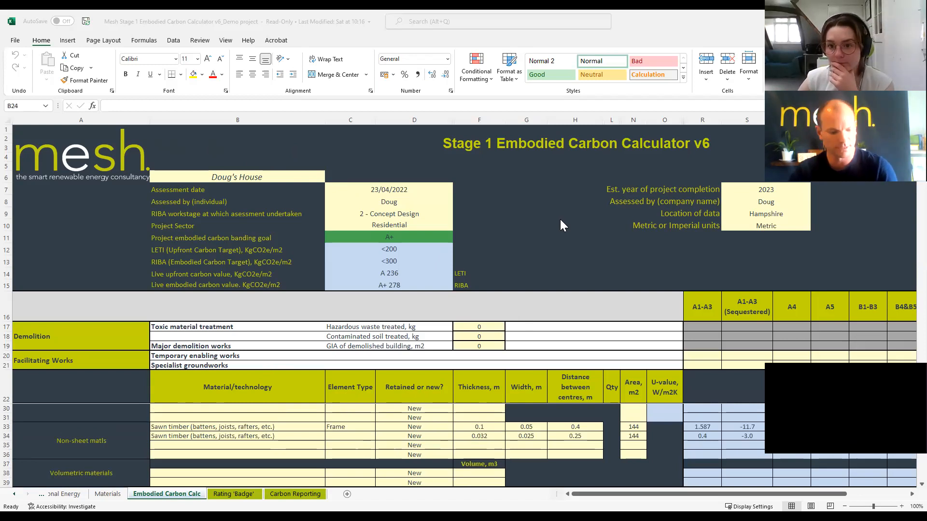
pyautogui.keyDown('ctrl'); pyautogui.scroll(-1, 560, 220); pyautogui.keyUp('ctrl')
pyautogui.keyDown('ctrl'); pyautogui.scroll(-1, 560, 220); pyautogui.keyUp('ctrl')
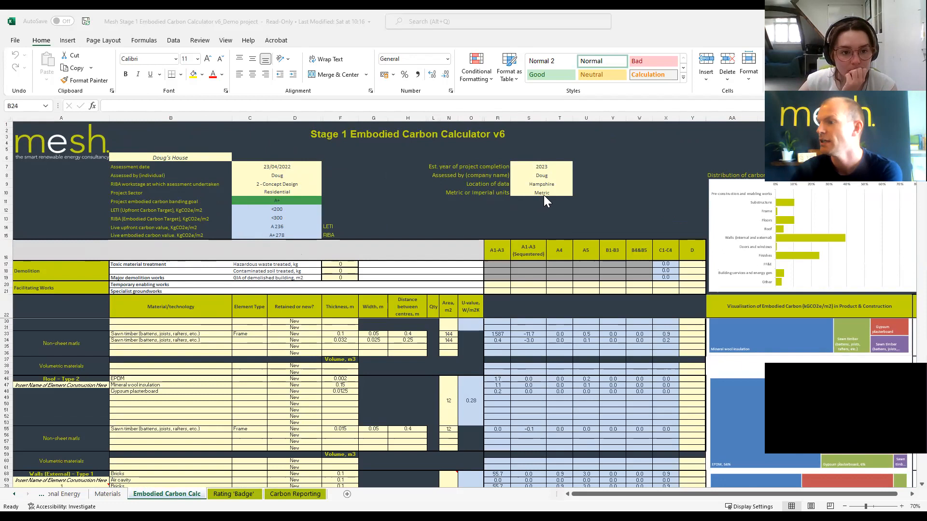
pyautogui.click(559, 194)
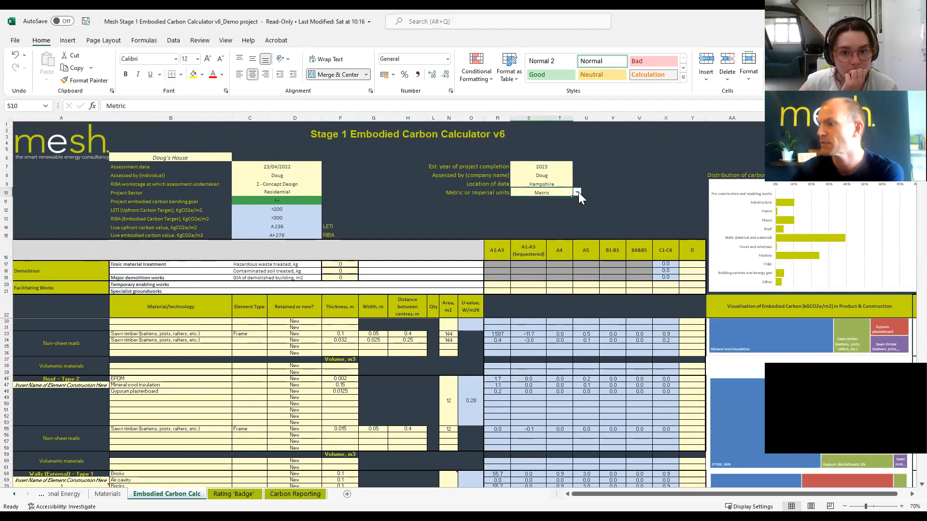
pyautogui.click(577, 192)
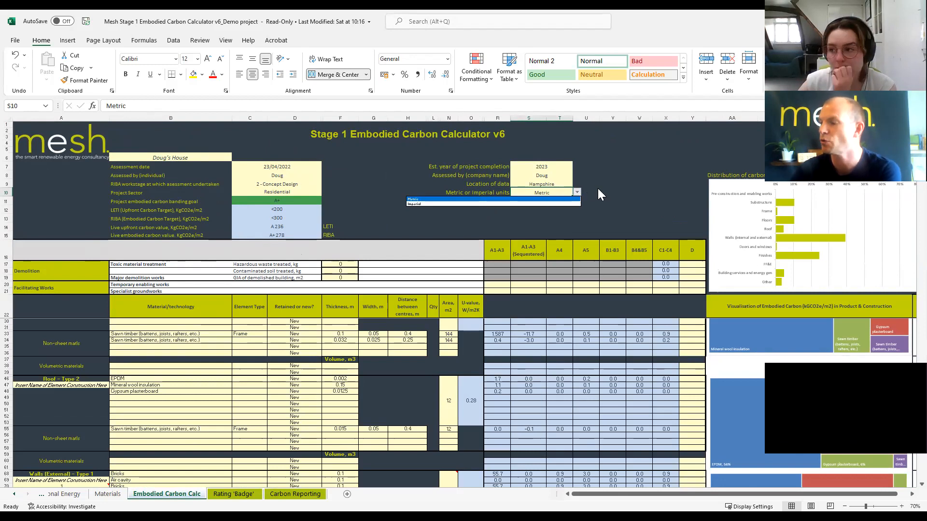
pyautogui.press('Escape')
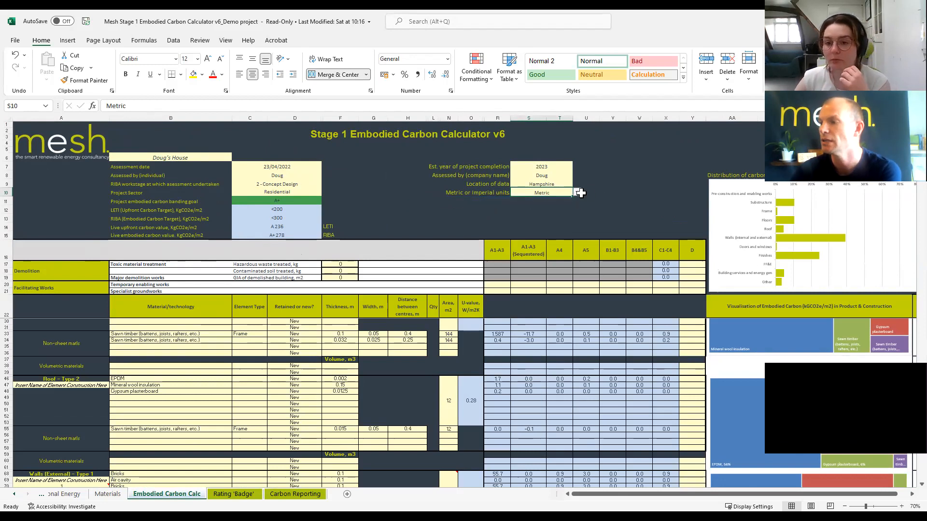
pyautogui.click(577, 192)
pyautogui.click(492, 204)
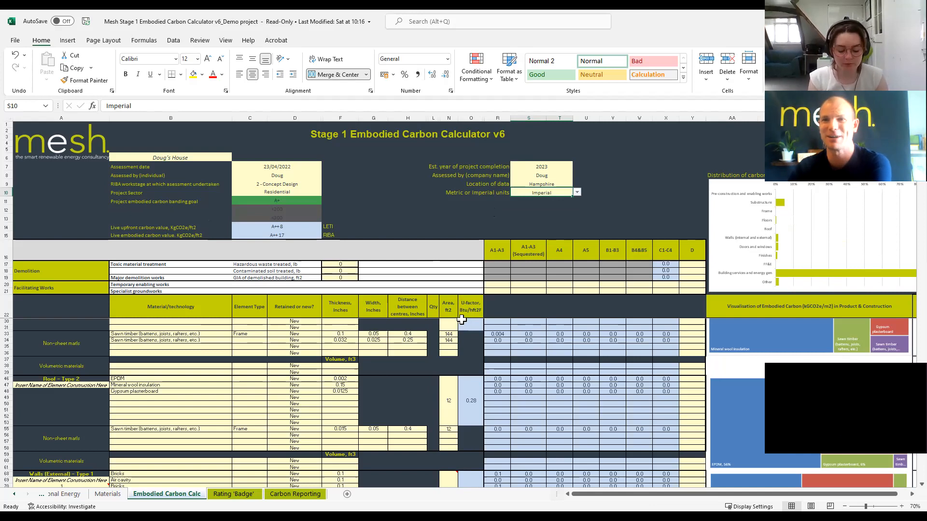
pyautogui.click(578, 192)
pyautogui.click(518, 198)
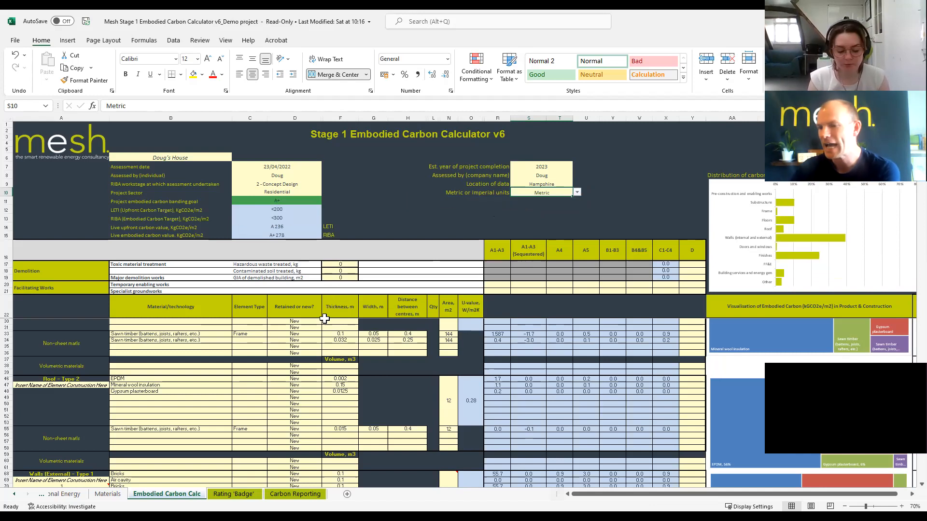
# Look at the material choices available for the empty Roof – Type 1 row 30
pyautogui.click(199, 322)
pyautogui.click(235, 323)
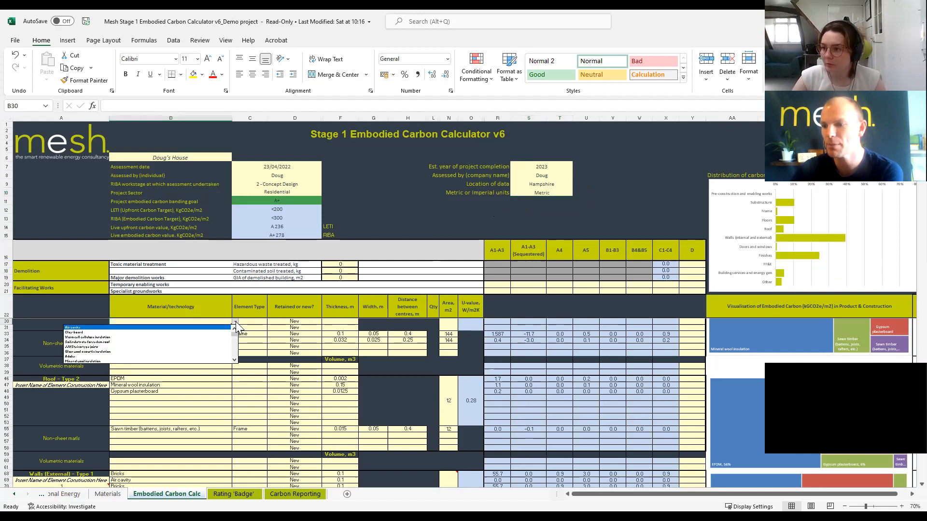
pyautogui.click(235, 322)
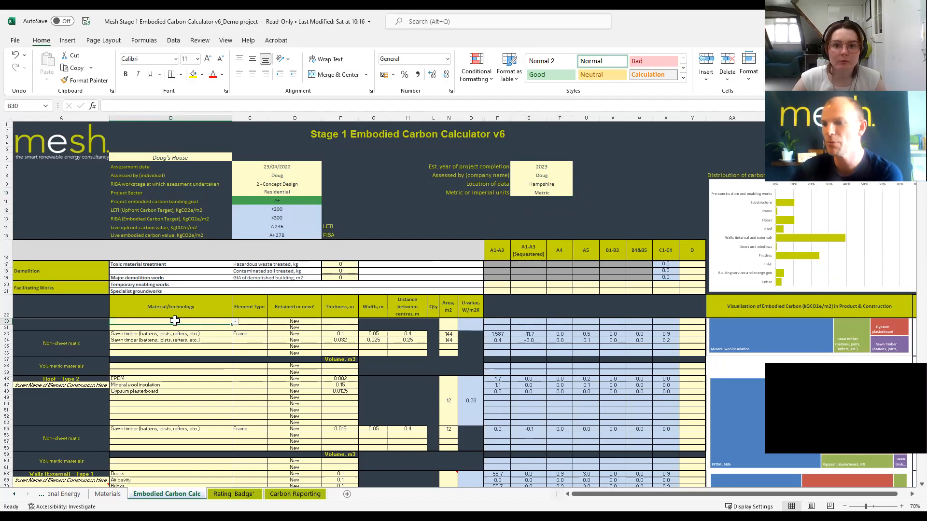
# Search the material choices for the first Roof – Type 1 layer in B24 using "tile"
pyautogui.scroll(1, 151, 341)
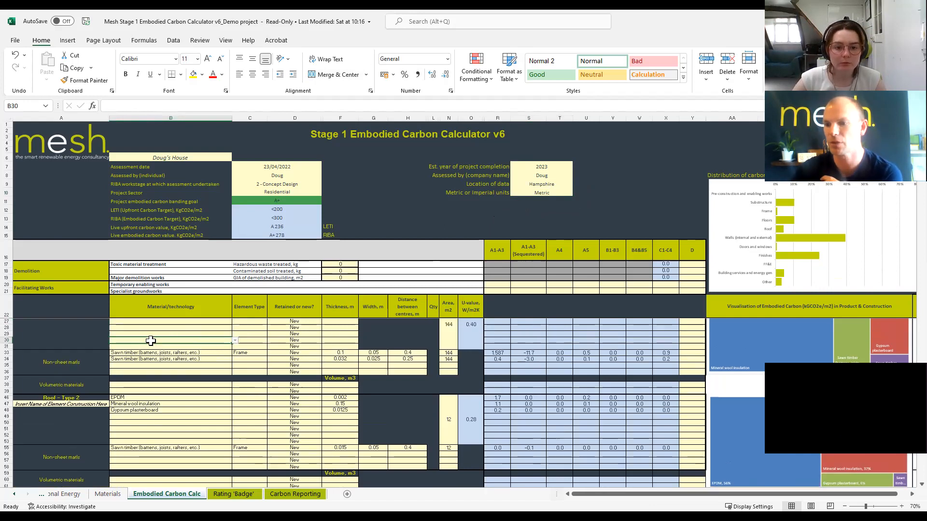
pyautogui.scroll(1, 150, 340)
pyautogui.click(157, 332)
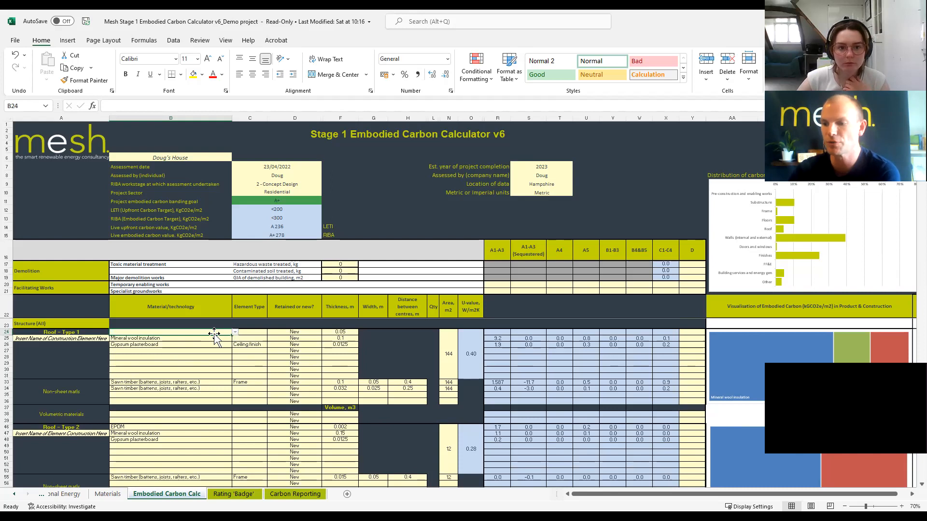
pyautogui.write('tile')
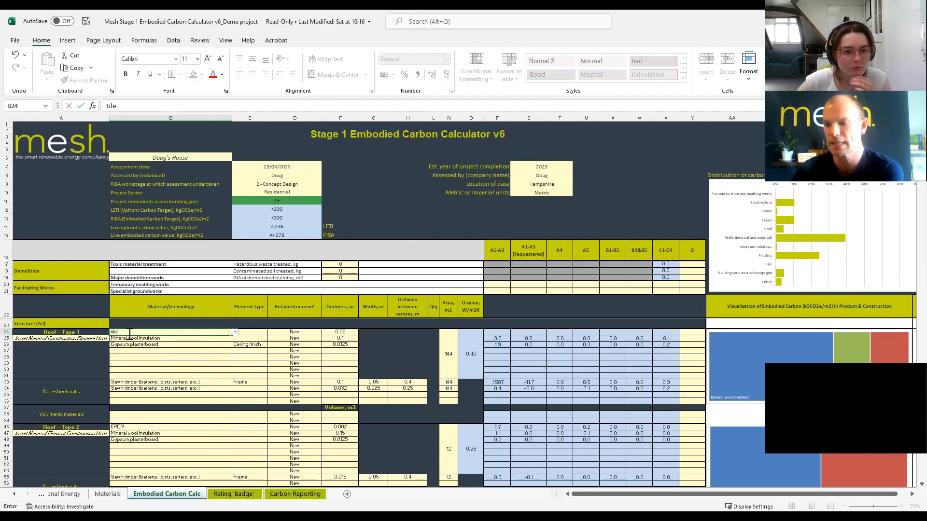
pyautogui.click(233, 333)
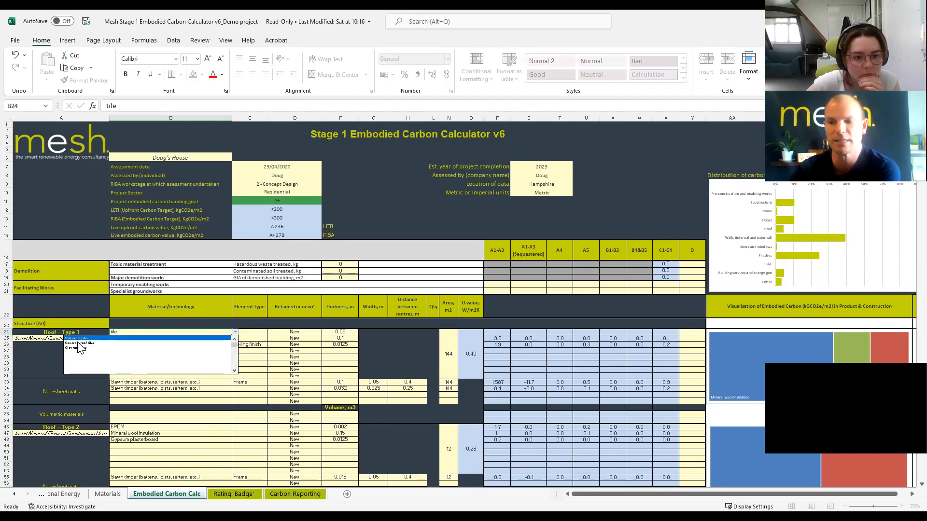
pyautogui.click(147, 416)
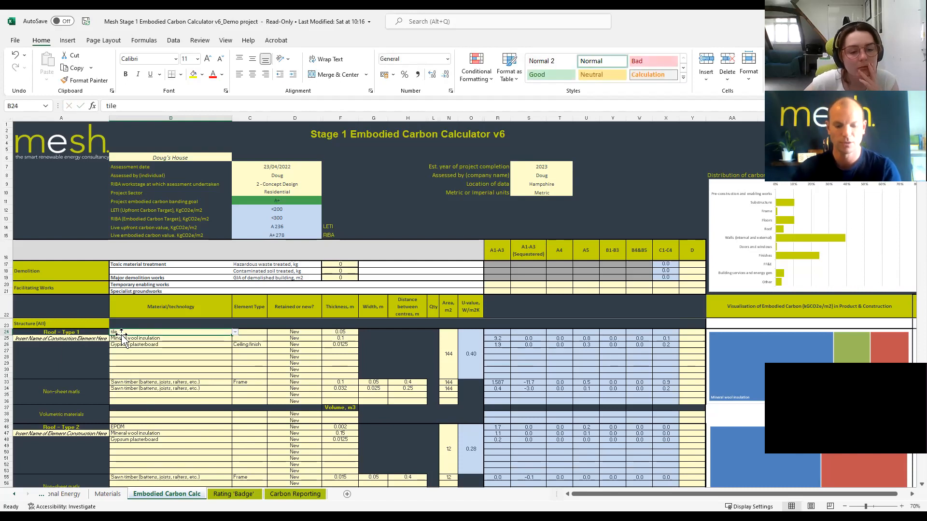
# Search the first Roof – Type 1 layer's material choices using "conc", and clear the entry in B24
pyautogui.write('conc')
pyautogui.click(235, 332)
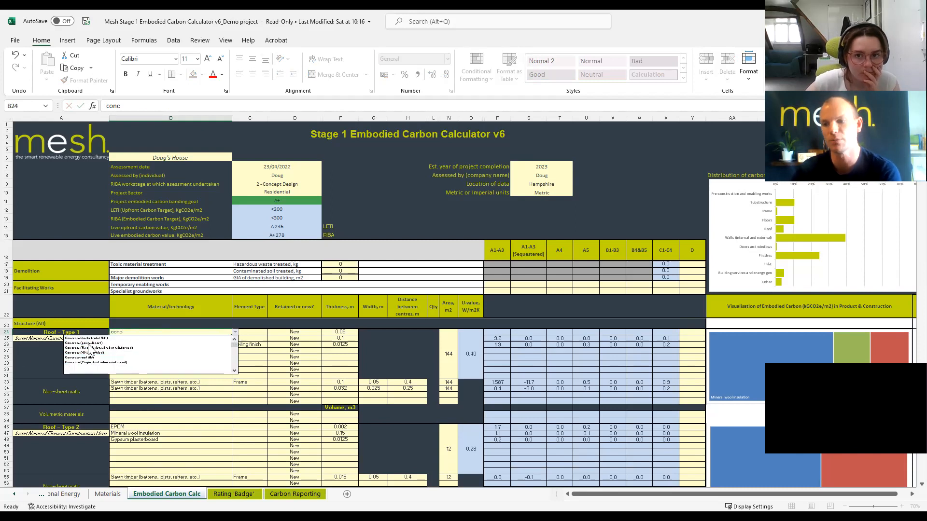
pyautogui.click(235, 332)
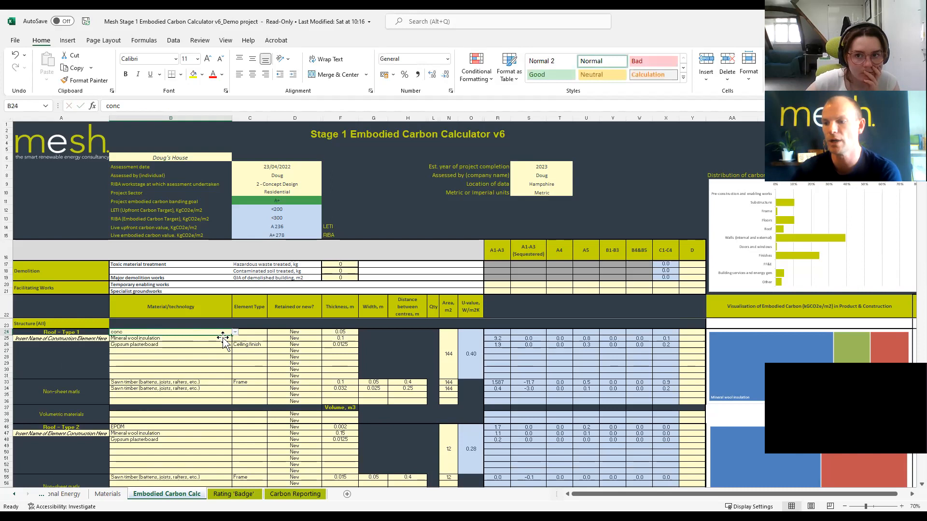
pyautogui.click(134, 339)
pyautogui.click(133, 332)
pyautogui.press('Delete')
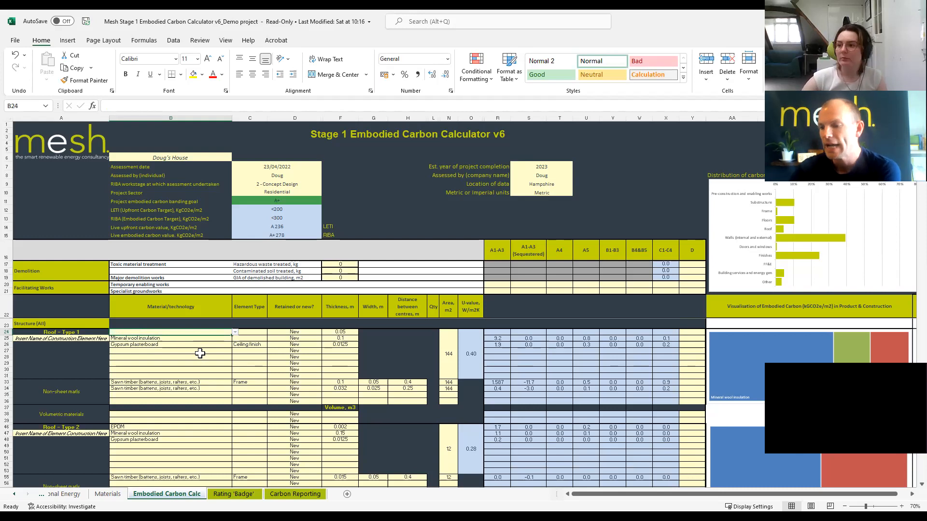
# Find "steel" for the first volumetric material of Roof – Type 1 and choose Steel (rebar), 100% recycled content
pyautogui.scroll(-1, 199, 355)
pyautogui.scroll(-1, 200, 353)
pyautogui.click(207, 372)
pyautogui.click(234, 372)
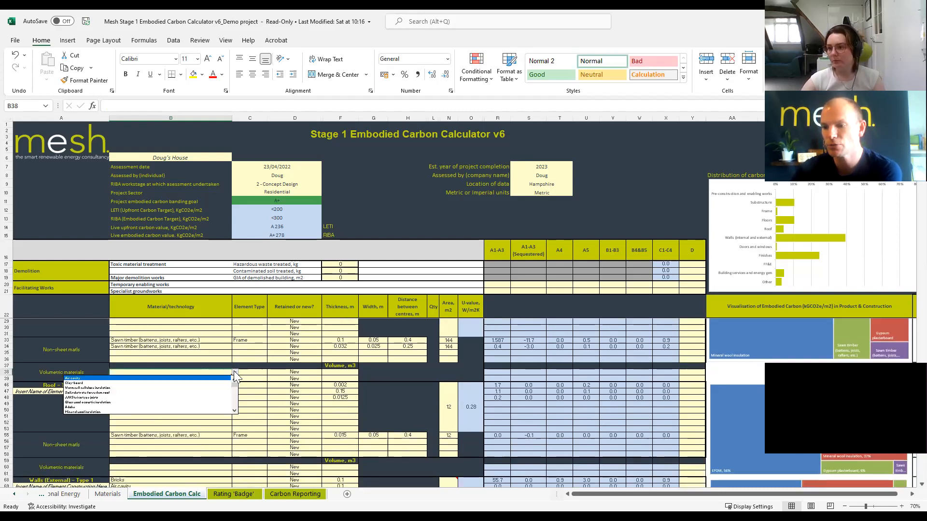
pyautogui.click(168, 378)
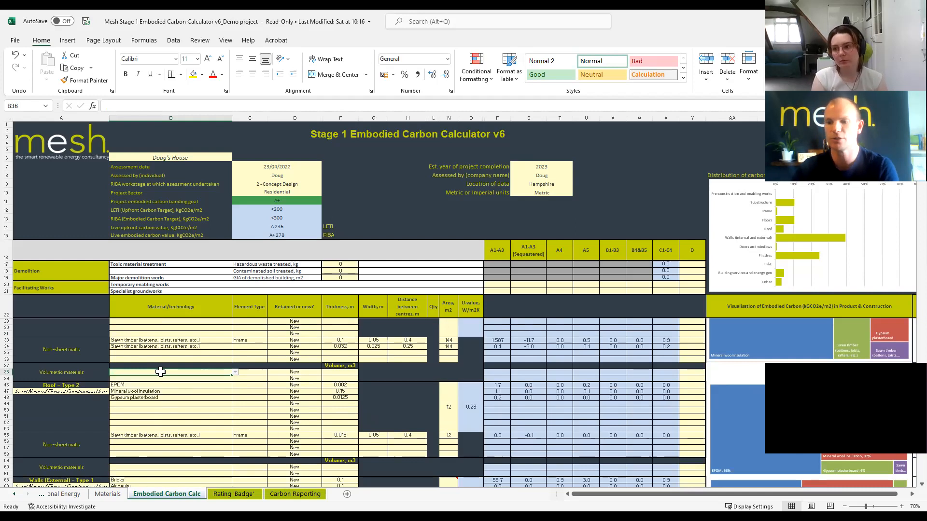
pyautogui.write('steel')
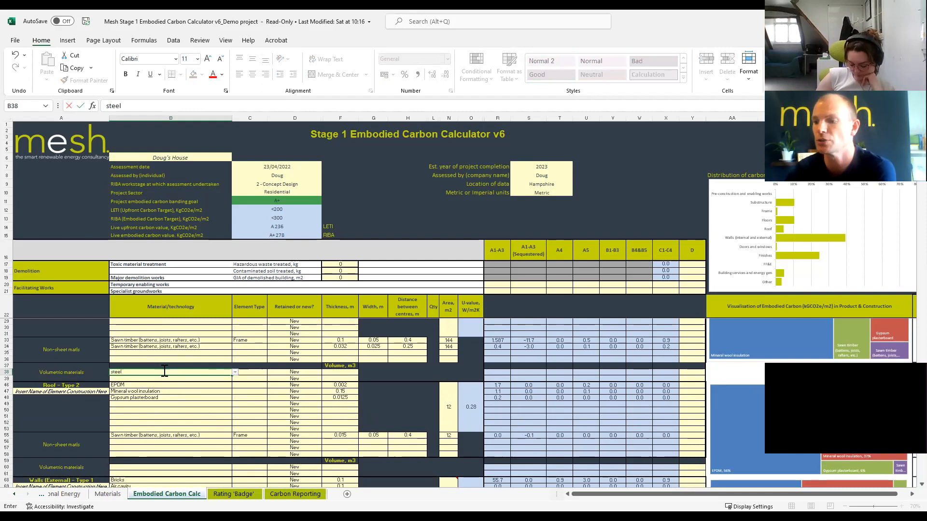
pyautogui.click(236, 372)
pyautogui.click(235, 374)
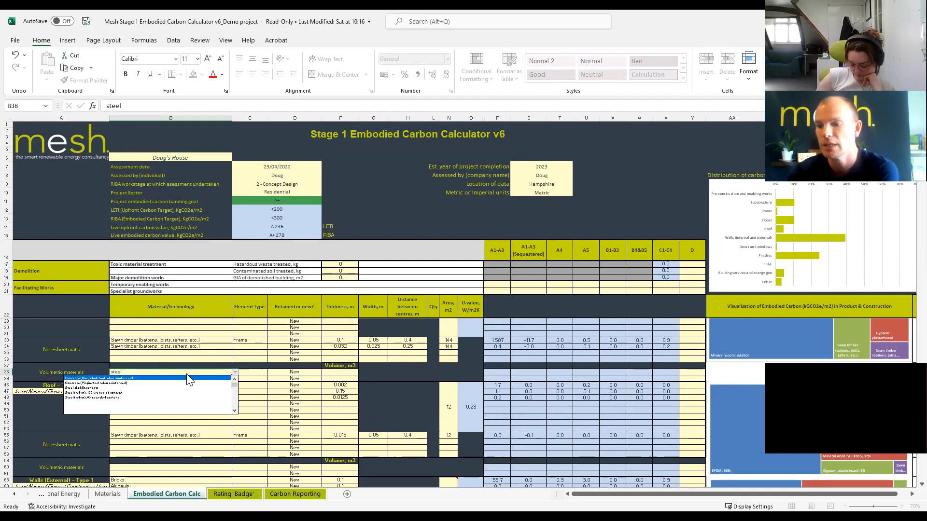
pyautogui.click(97, 393)
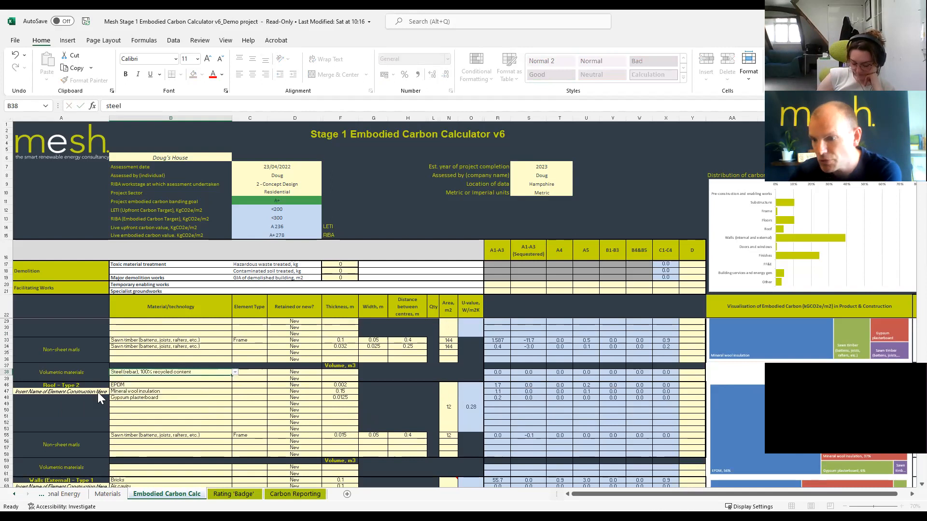
# Set the first volumetric material of Roof – Type 1 to Steel (rebar), 0% recycled content
pyautogui.click(235, 373)
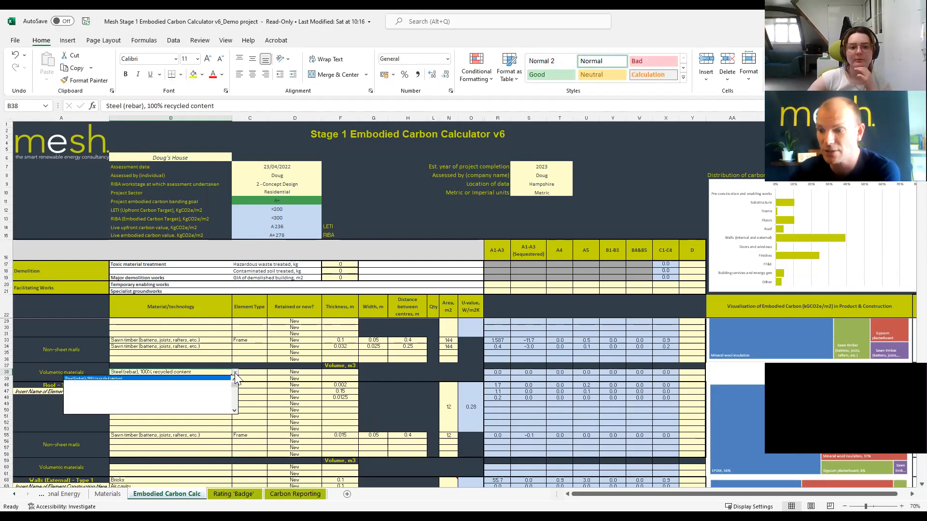
pyautogui.click(201, 373)
pyautogui.doubleClick(201, 373)
pyautogui.press('BackSpace')
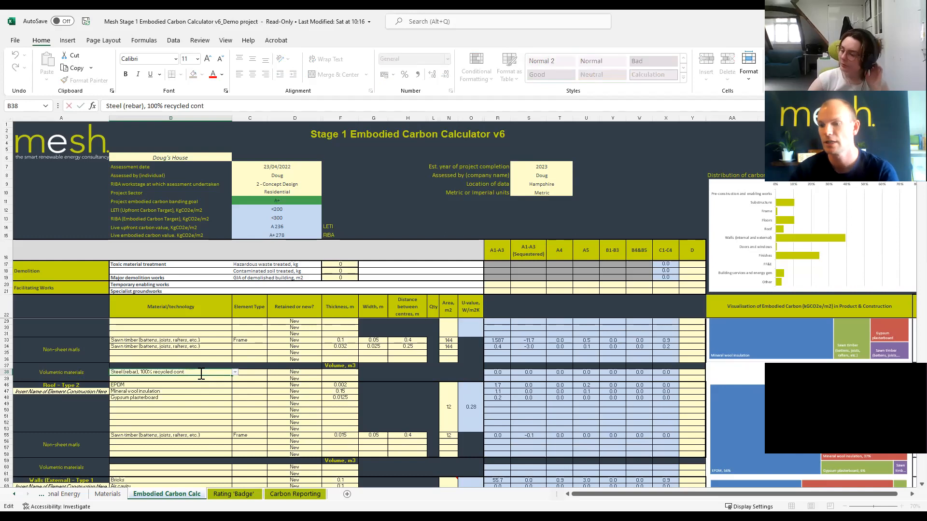
pyautogui.press('BackSpace')
pyautogui.press('BackSpace')
pyautogui.press('BackSpace')
pyautogui.press('BackSpace')
pyautogui.press('BackSpace')
pyautogui.press('BackSpace')
pyautogui.press('BackSpace')
pyautogui.press('BackSpace')
pyautogui.press('BackSpace')
pyautogui.press('BackSpace')
pyautogui.press('BackSpace')
pyautogui.press('BackSpace')
pyautogui.press('BackSpace')
pyautogui.press('BackSpace')
pyautogui.press('BackSpace')
pyautogui.press('BackSpace')
pyautogui.press('BackSpace')
pyautogui.press('BackSpace')
pyautogui.press('BackSpace')
pyautogui.press('BackSpace')
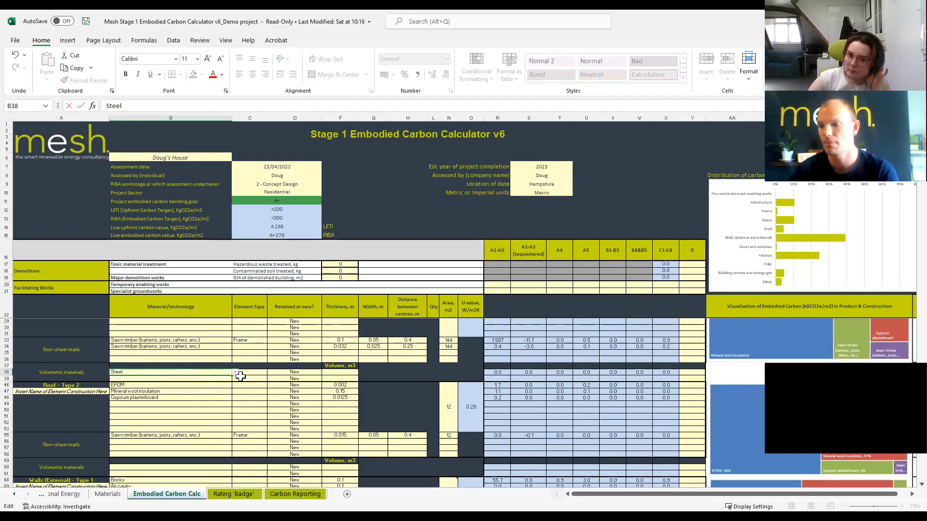
pyautogui.click(235, 373)
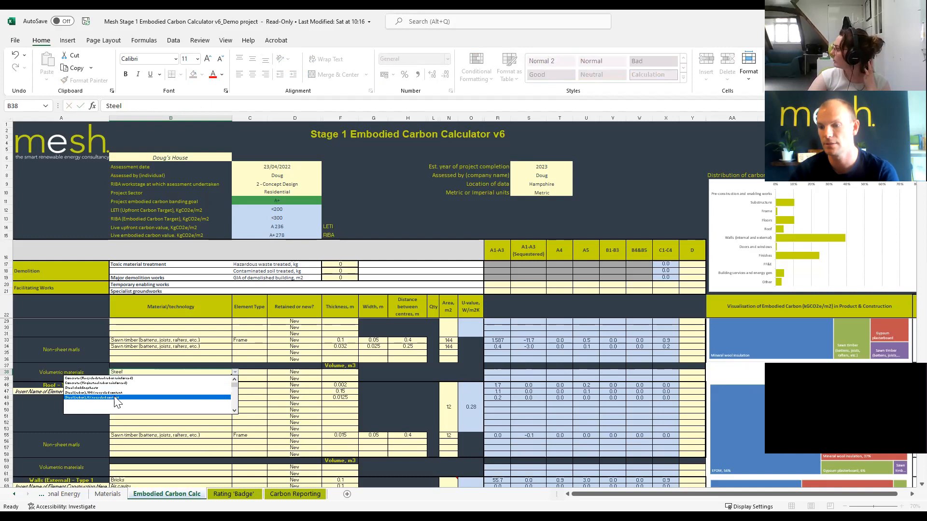
pyautogui.click(115, 402)
# Assign the steel rebar row the element type Frame and a volume of 1 m3
pyautogui.click(248, 375)
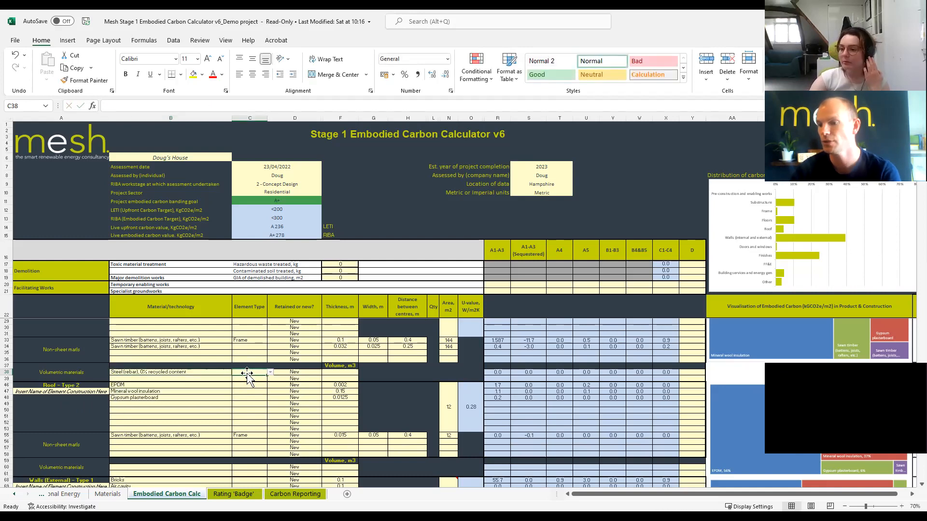
pyautogui.click(271, 373)
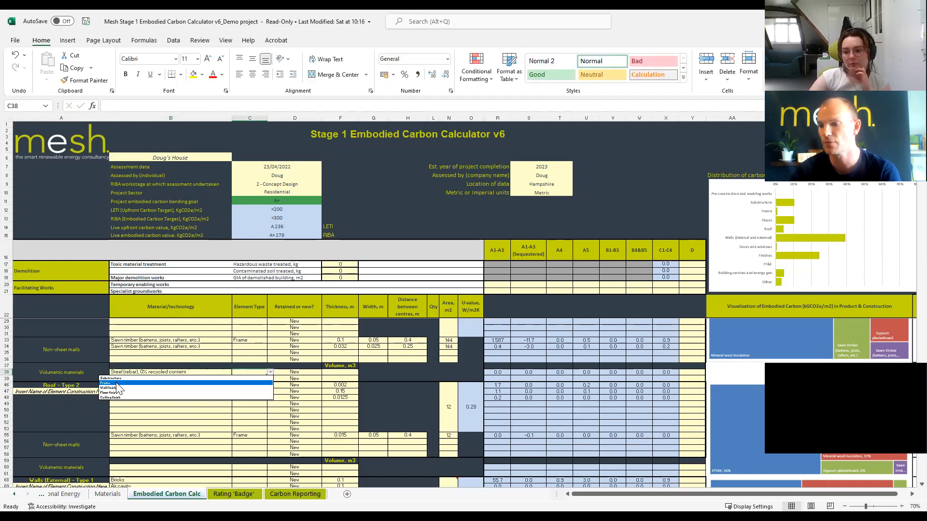
pyautogui.click(116, 385)
pyautogui.click(340, 375)
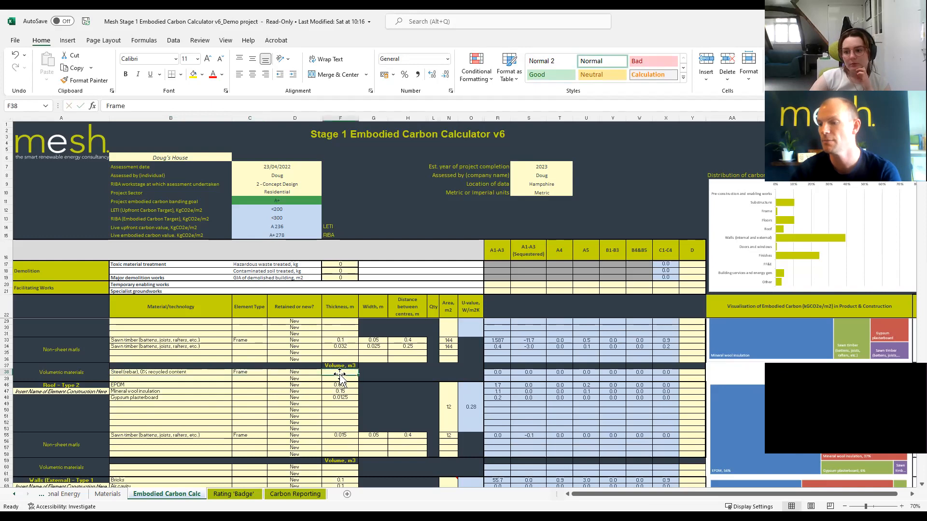
pyautogui.write('1')
pyautogui.press('Return')
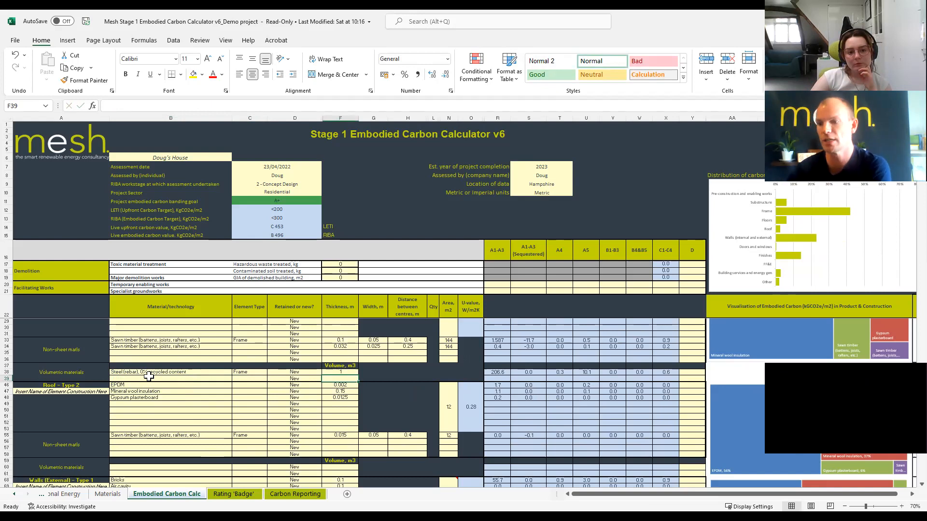
# Review the remaining wall, door, window, floor and stair sections down to Building Services and External Works
pyautogui.scroll(-6, 212, 383)
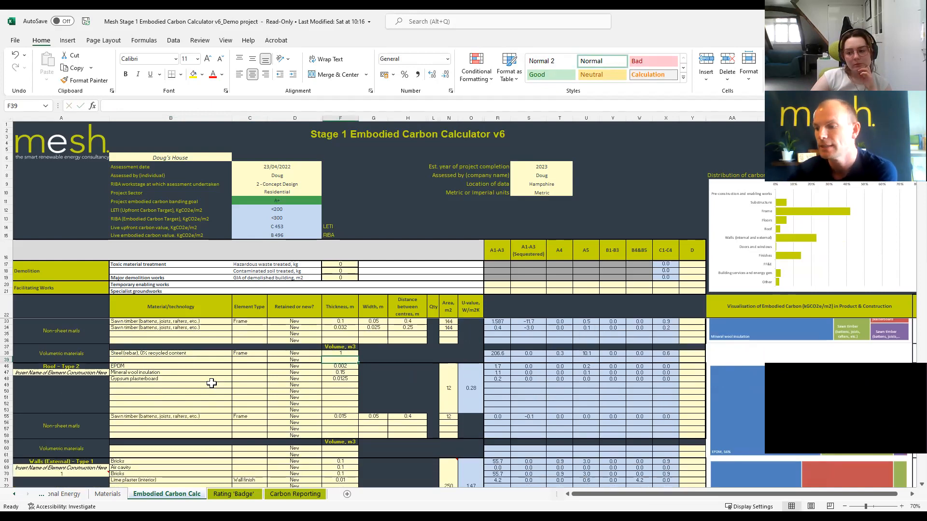
pyautogui.scroll(-3, 212, 383)
pyautogui.scroll(-12, 211, 382)
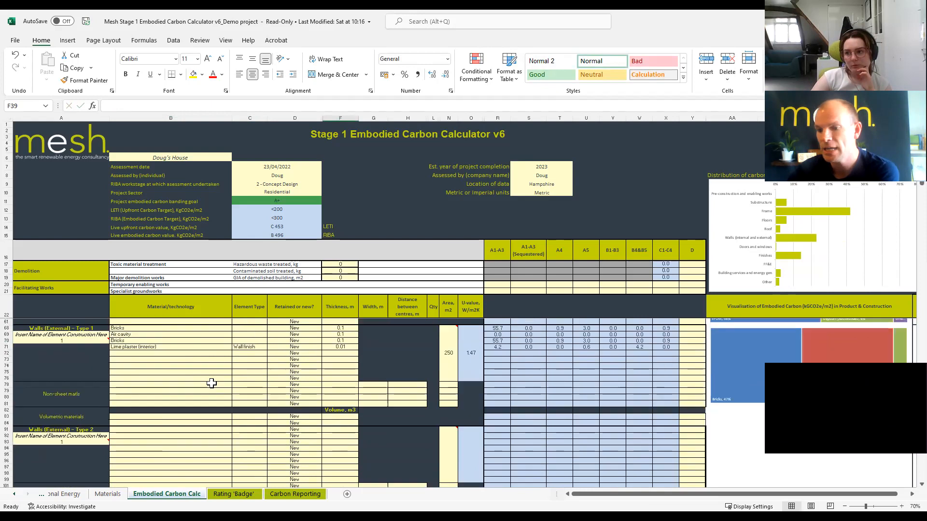
pyautogui.scroll(-8, 211, 383)
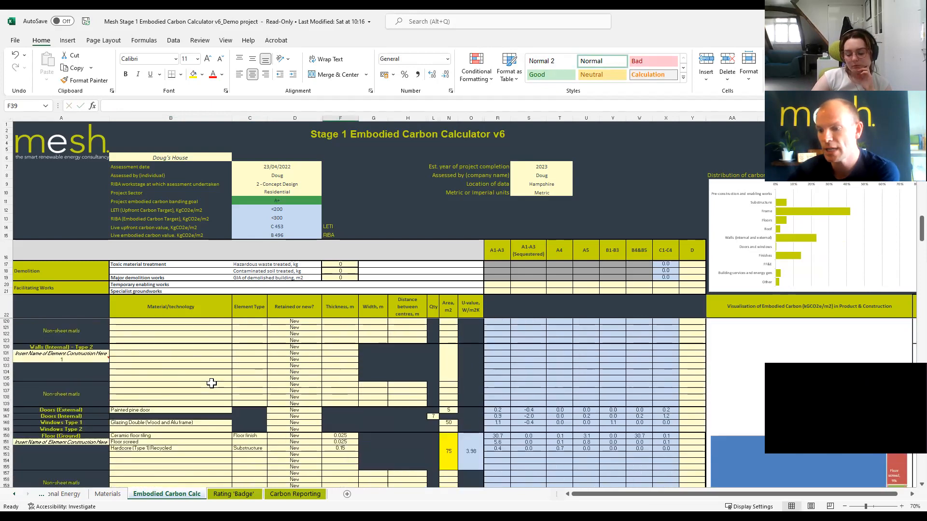
pyautogui.scroll(-8, 211, 383)
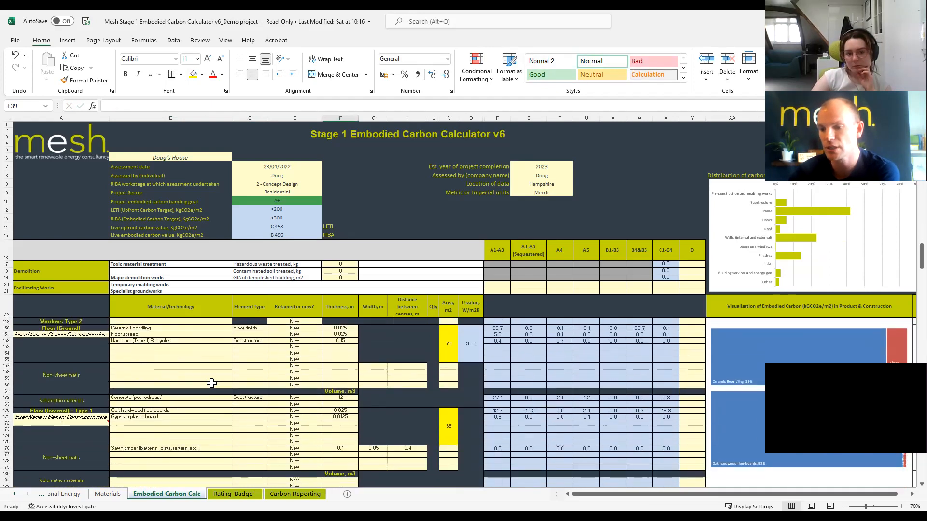
pyautogui.scroll(-4, 212, 383)
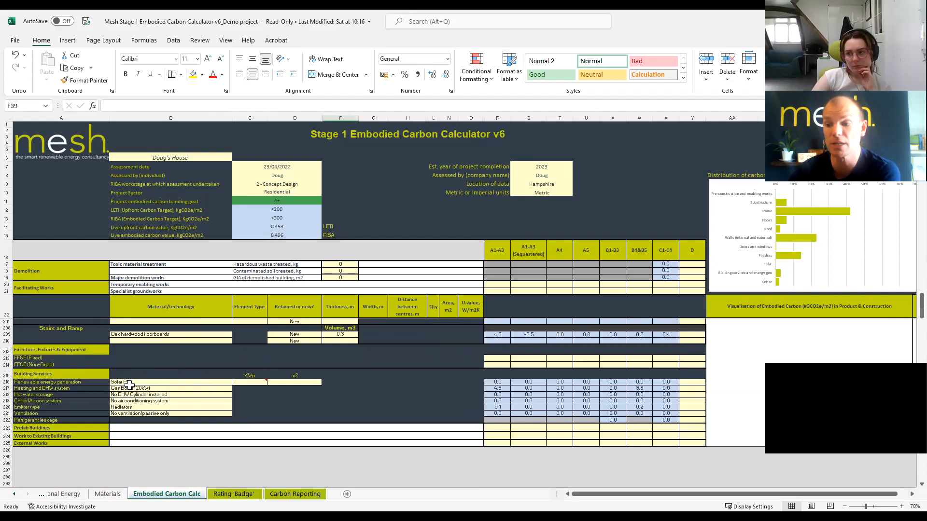
# Under Building Services, set the heating and DHW system to No heating system installed and the emitter type to No emitter system installed
pyautogui.click(218, 388)
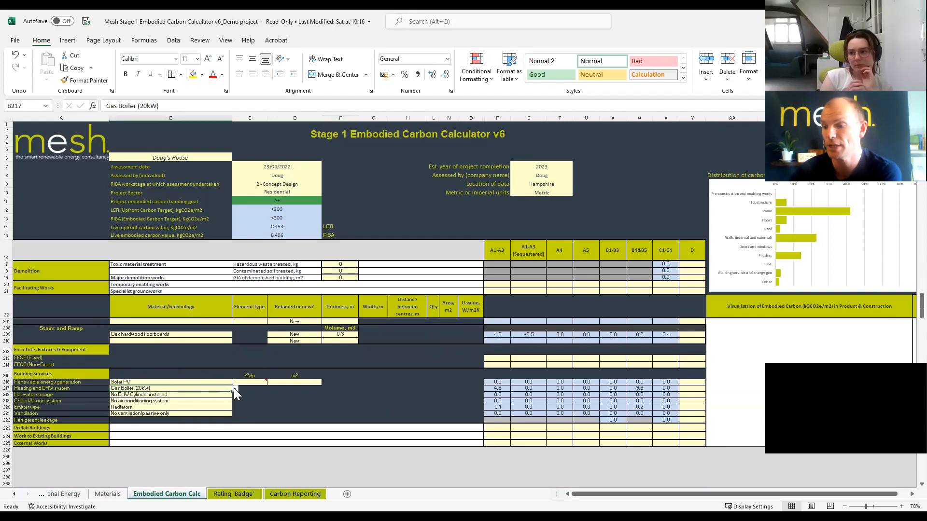
pyautogui.click(235, 388)
pyautogui.click(106, 422)
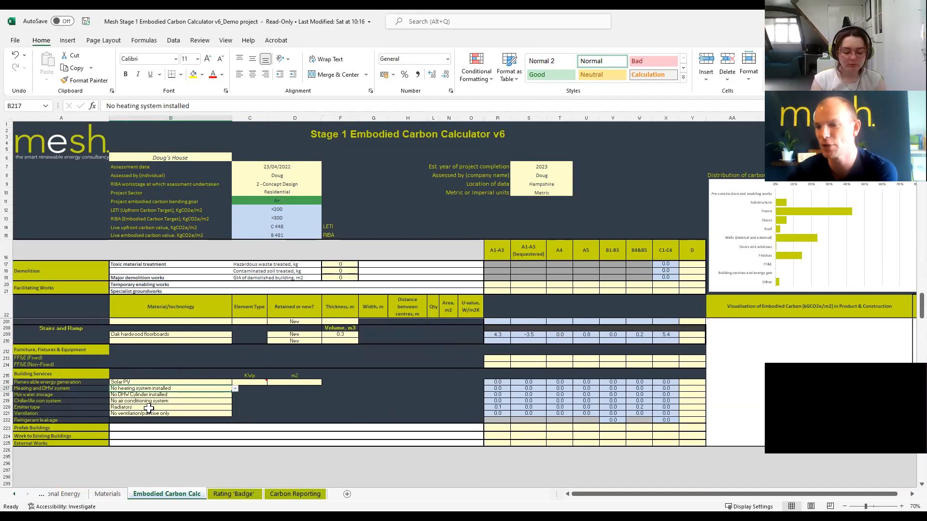
pyautogui.click(227, 407)
pyautogui.click(235, 407)
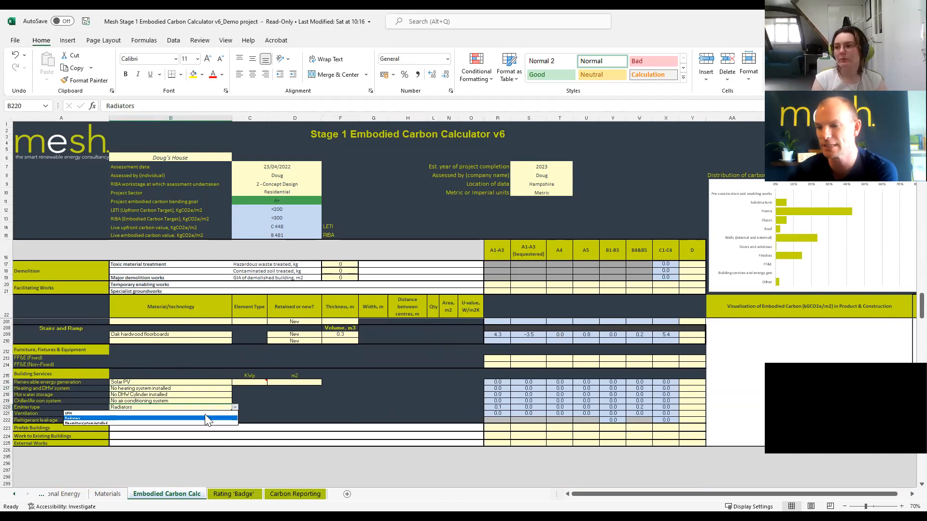
pyautogui.click(107, 422)
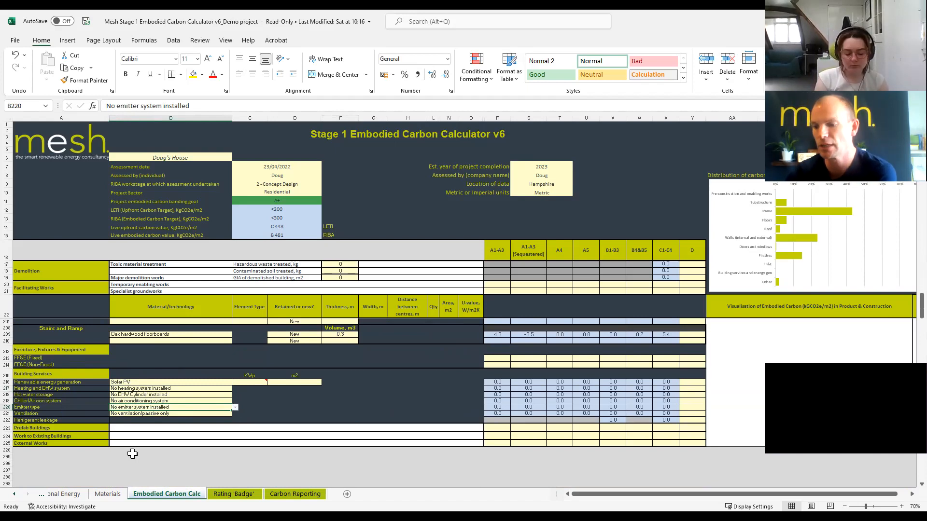
# In the Materials sheet, name the first free custom material row below EPDM "Your own material"
pyautogui.click(108, 494)
pyautogui.scroll(-10, 284, 368)
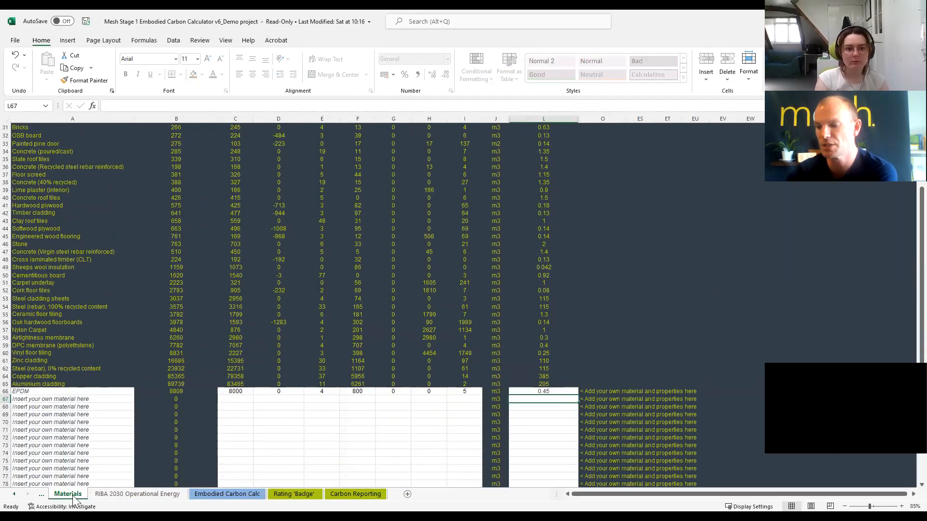
pyautogui.scroll(-4, 241, 371)
pyautogui.scroll(-3, 243, 373)
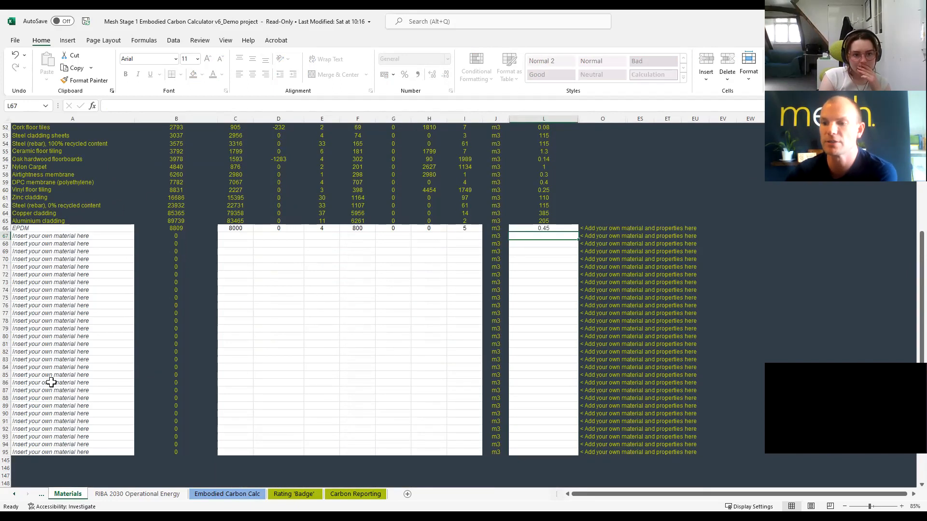
pyautogui.click(55, 236)
pyautogui.write('Your own material')
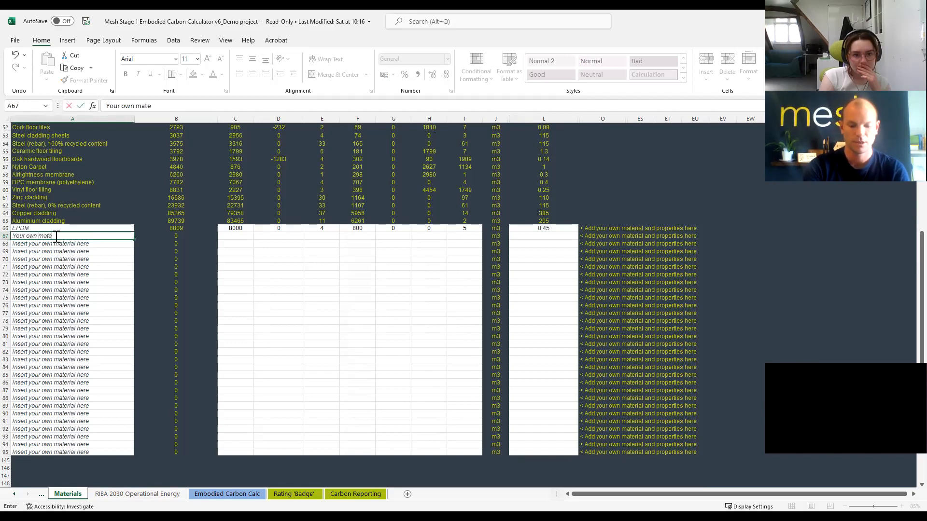
pyautogui.click(247, 237)
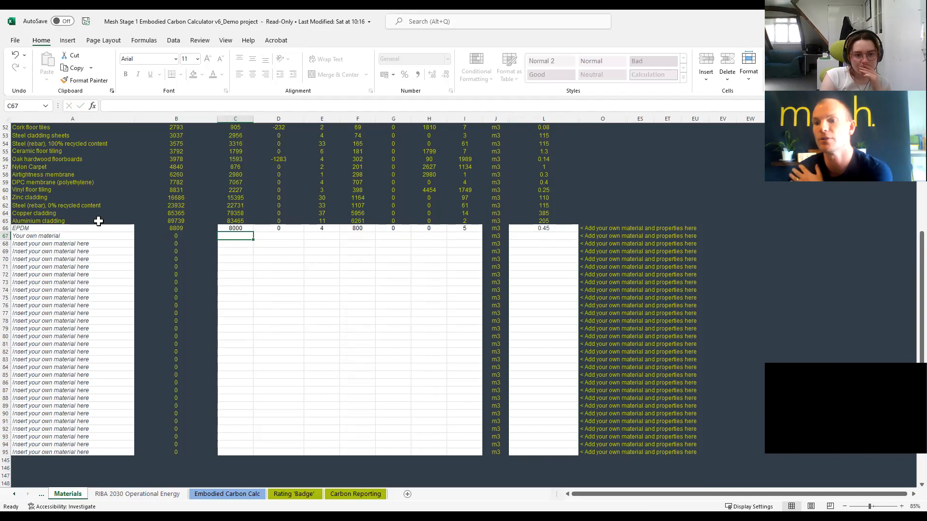
pyautogui.moveTo(47, 228)
pyautogui.mouseDown()
pyautogui.moveTo(39, 437)
pyautogui.moveTo(42, 228)
pyautogui.mouseUp()
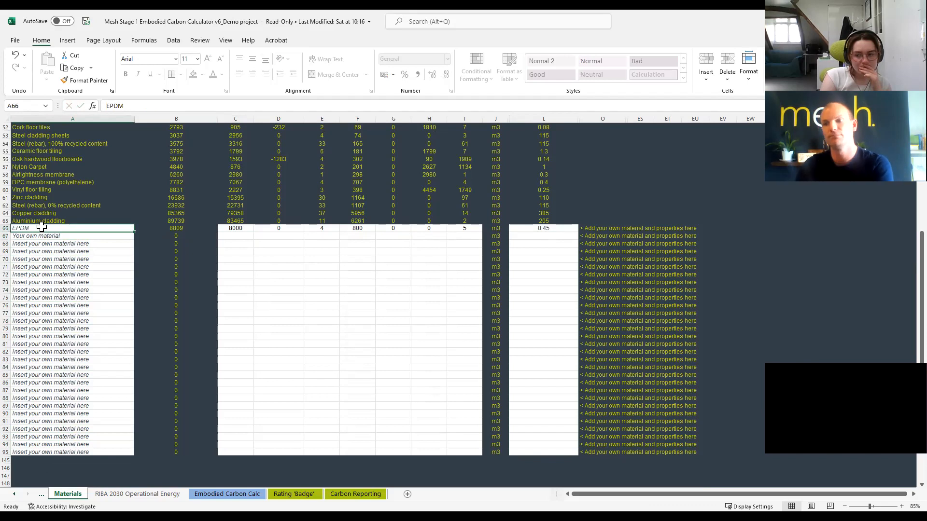